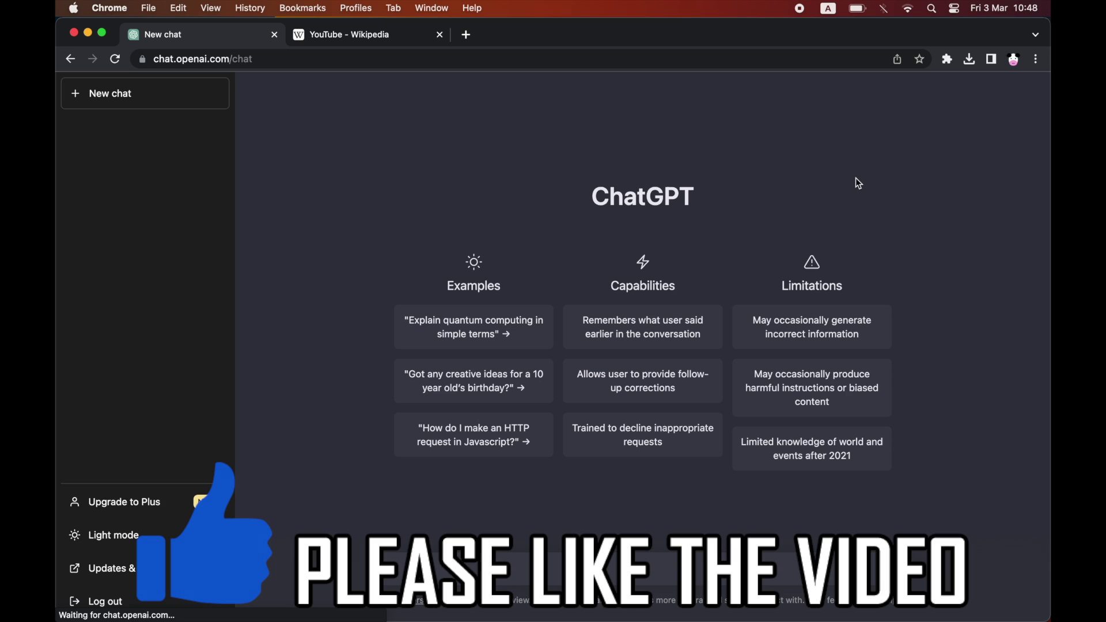
Select the YouTube Wikipedia article from the intro through History and bring up its copy menu.
{"action": "left_click", "coordinate": [363, 39]}
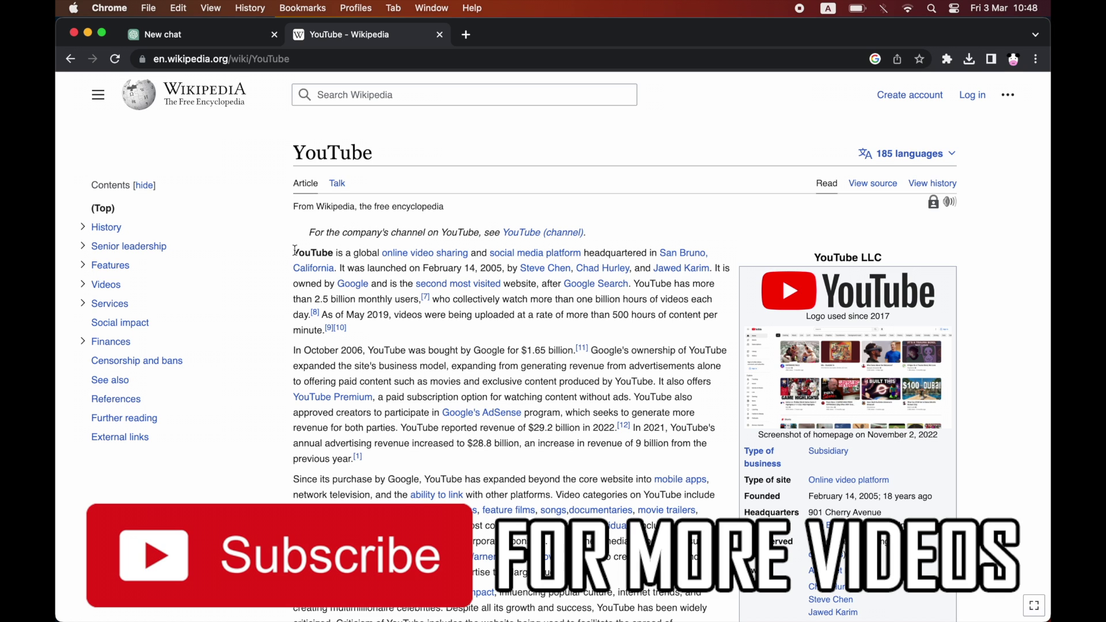
{"action": "mouse_move", "coordinate": [295, 251]}
{"action": "left_mouse_down"}
{"action": "mouse_move", "coordinate": [640, 605]}
{"action": "mouse_move", "coordinate": [640, 619]}
{"action": "mouse_move", "coordinate": [742, 394]}
{"action": "left_mouse_up"}
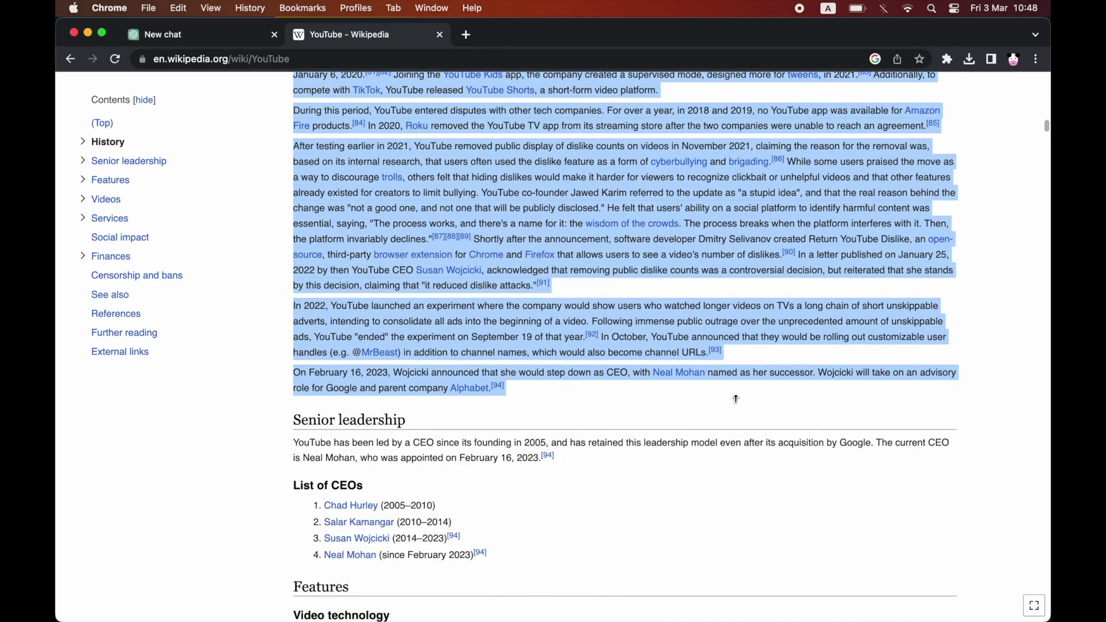
{"action": "right_click", "coordinate": [614, 297]}
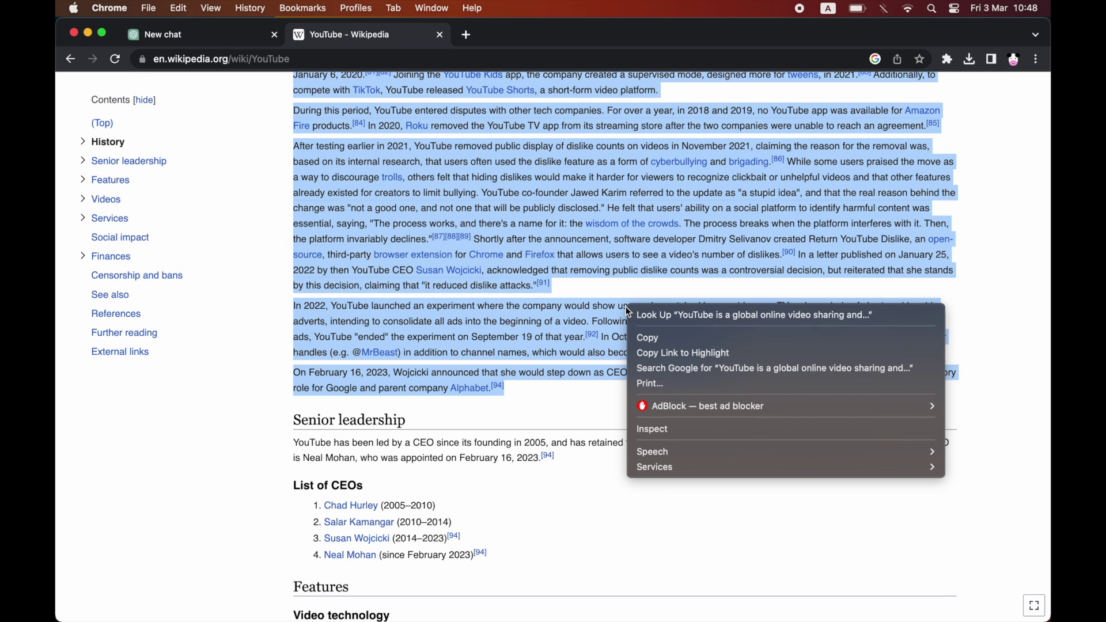
Copy the article text, paste it into ChatGPT after 'Paraphrase the following.', and send it.
{"action": "left_click", "coordinate": [655, 336]}
{"action": "left_click", "coordinate": [227, 40]}
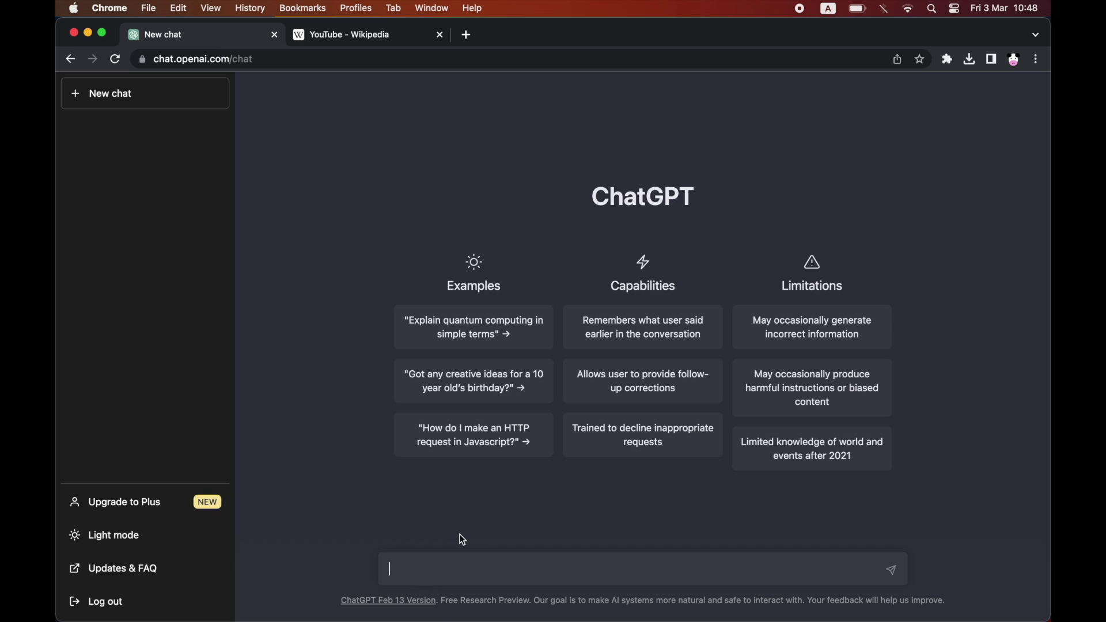
{"action": "type", "text": "Paraphrase the following."}
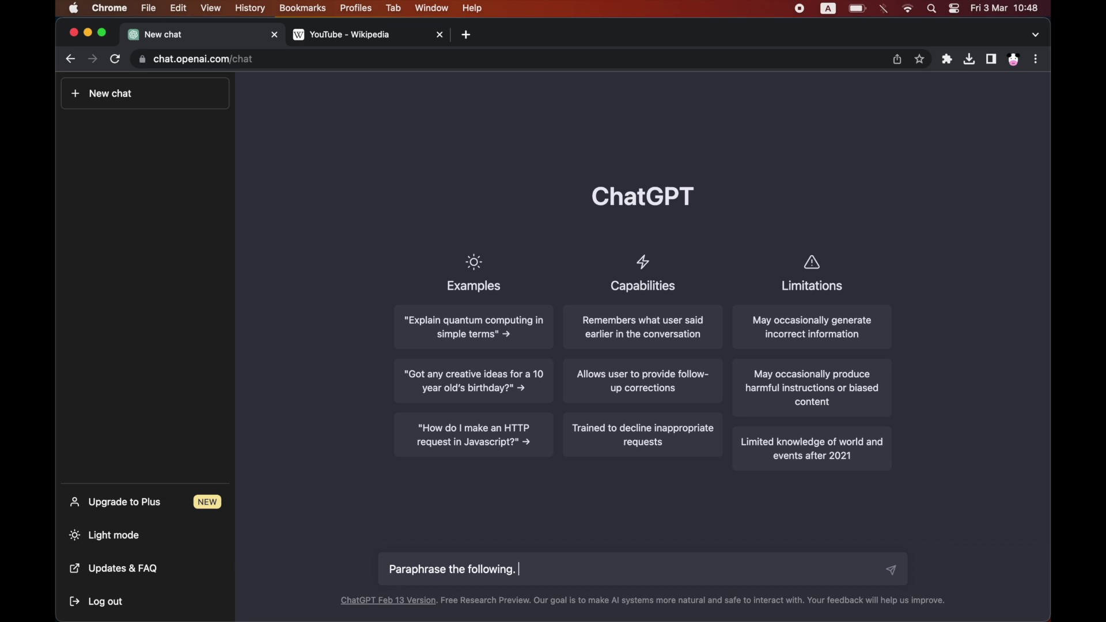
{"action": "right_click", "coordinate": [556, 570]}
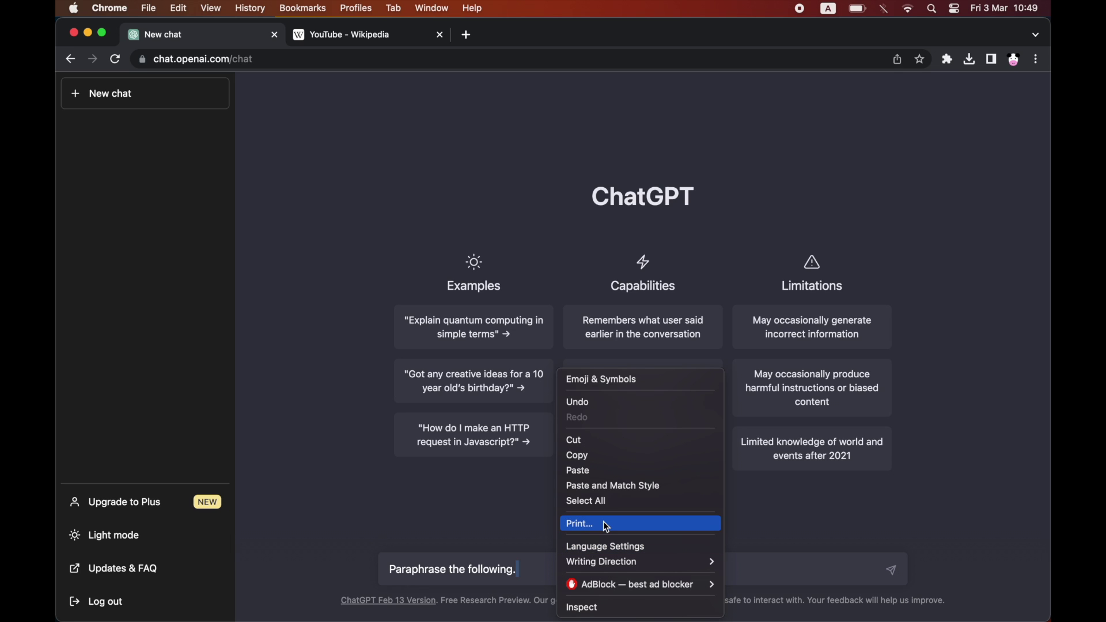
{"action": "left_click", "coordinate": [621, 471]}
{"action": "scroll", "coordinate": [566, 532], "scroll_direction": "up", "scroll_amount": 5}
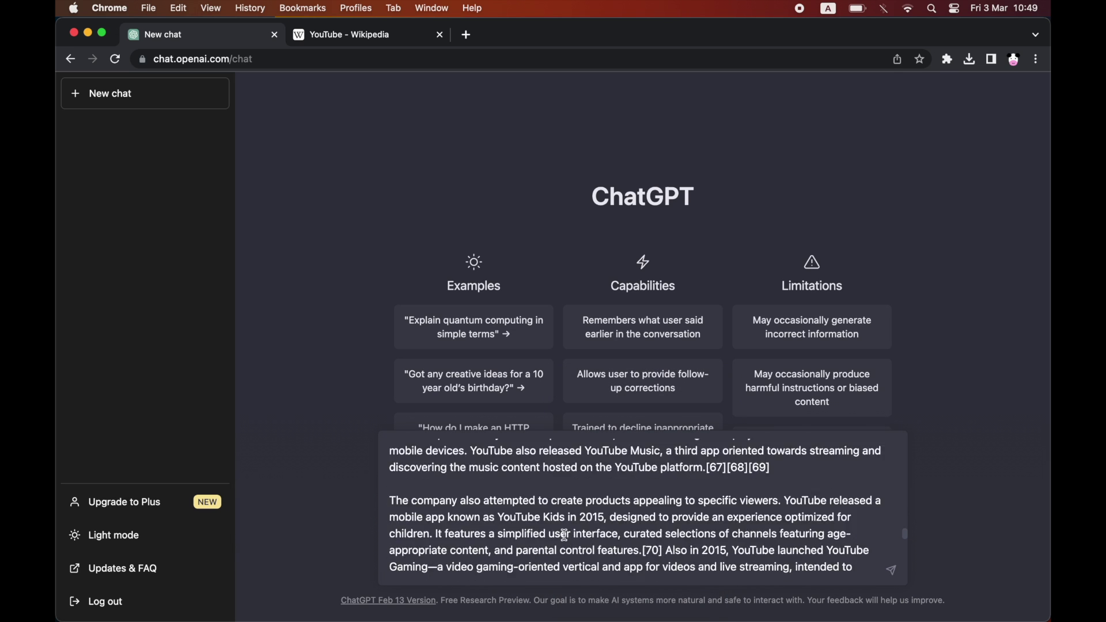
{"action": "scroll", "coordinate": [562, 549], "scroll_direction": "up", "scroll_amount": 5}
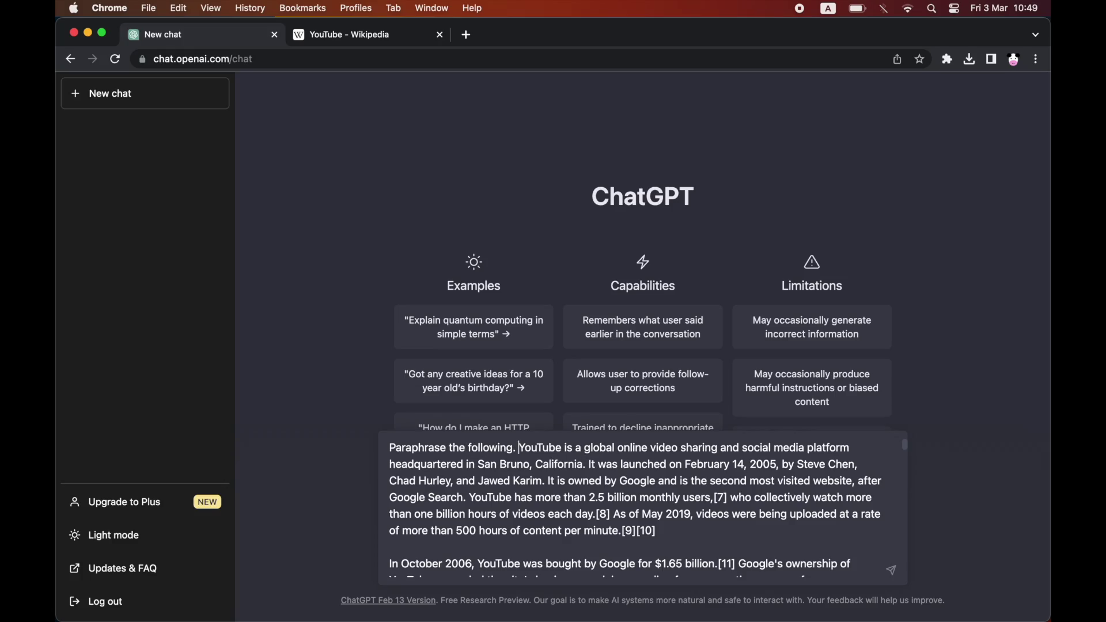
{"action": "key", "text": "Return"}
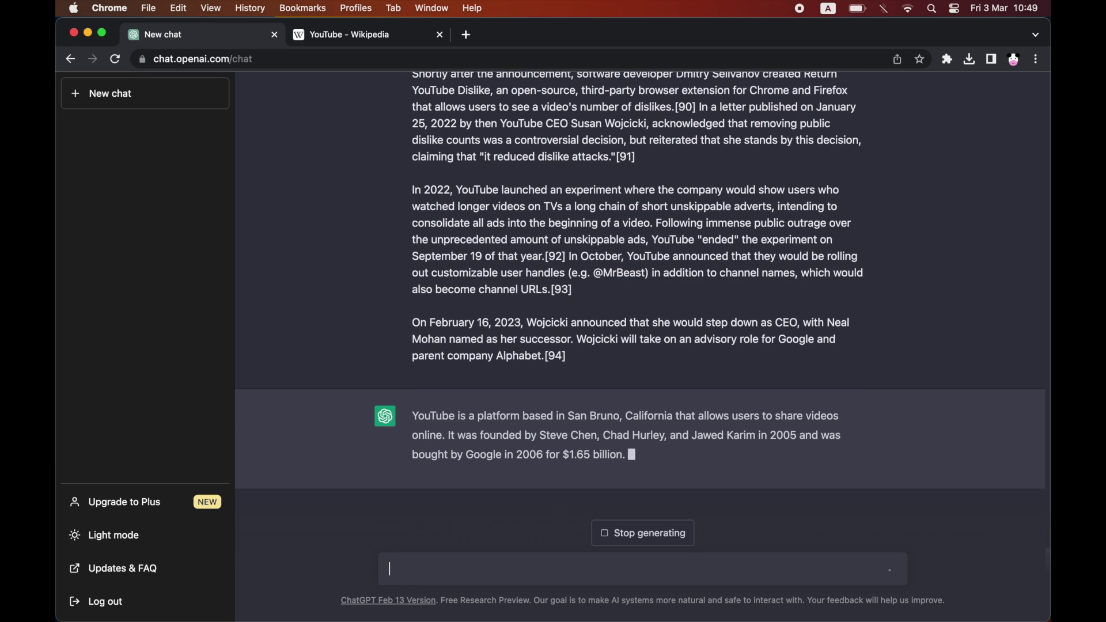
{"action": "type", "text": "Parap"}
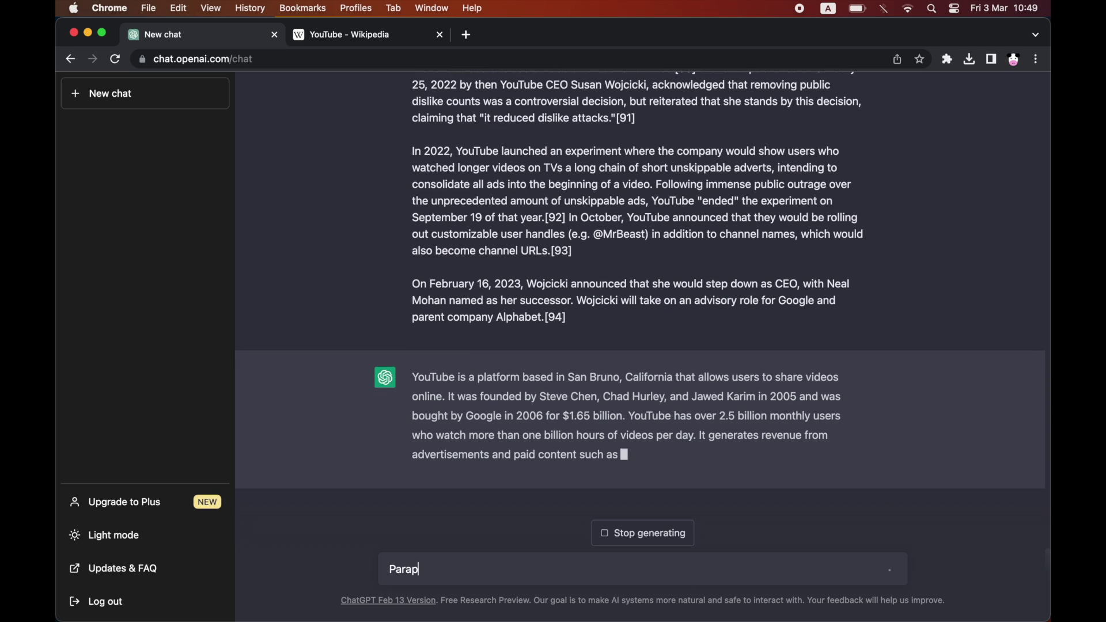
{"action": "type", "text": "hrase the fo"}
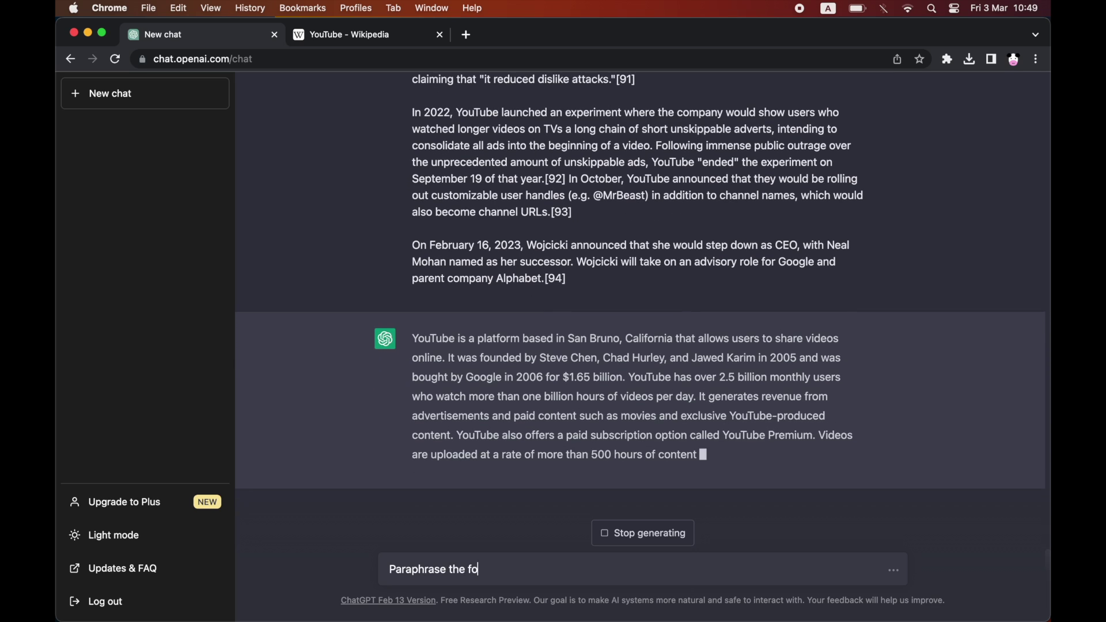
{"action": "type", "text": "llowing in"}
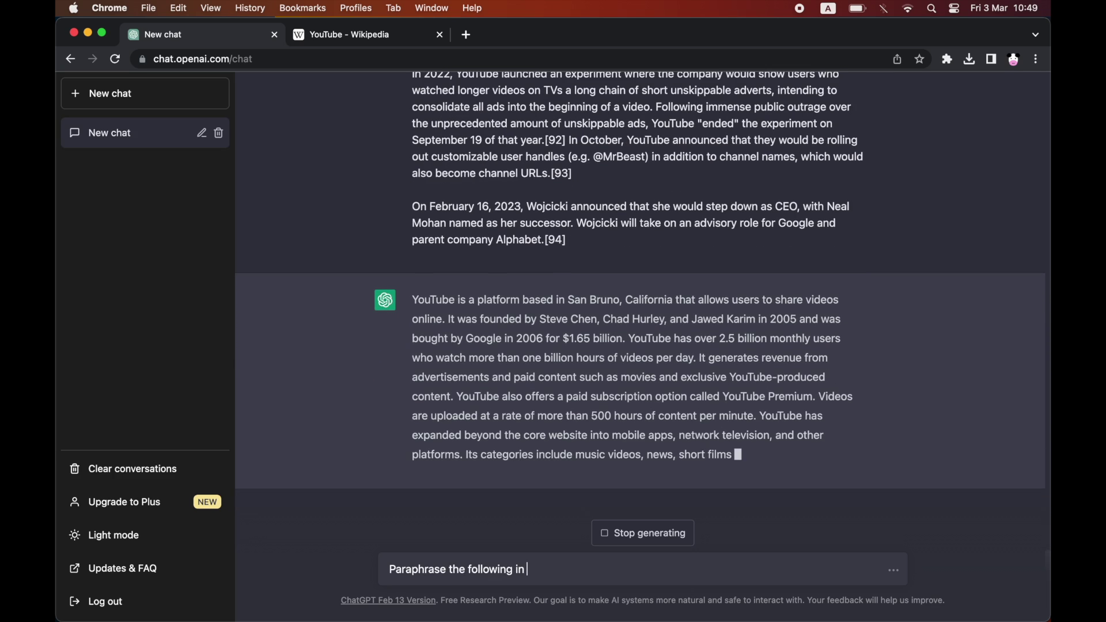
{"action": "type", "text": " 100 wor"}
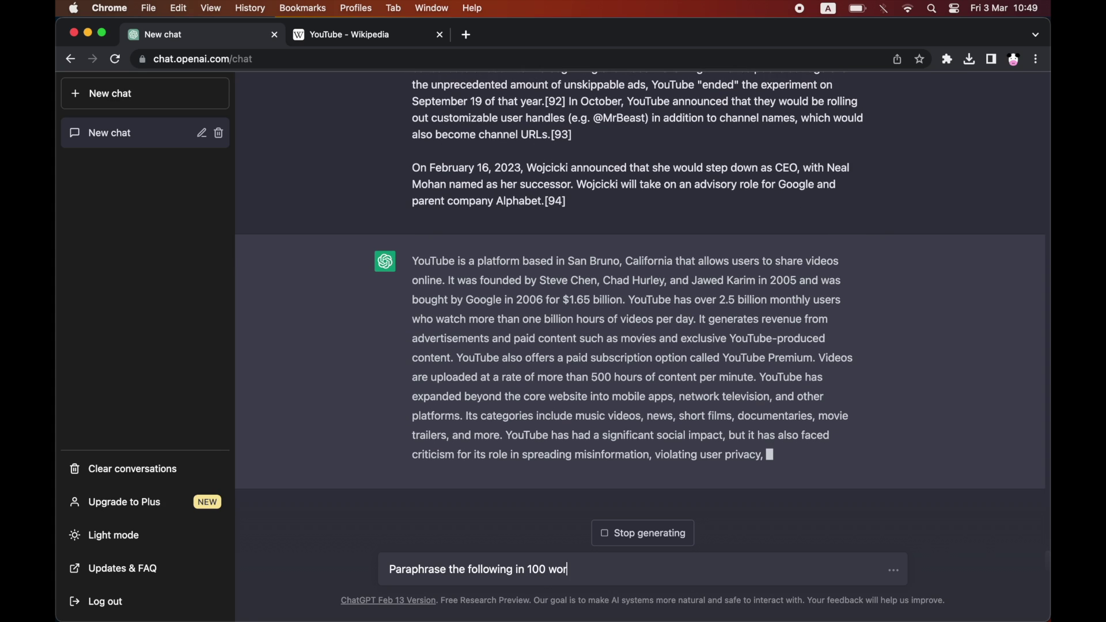
{"action": "type", "text": "ds"}
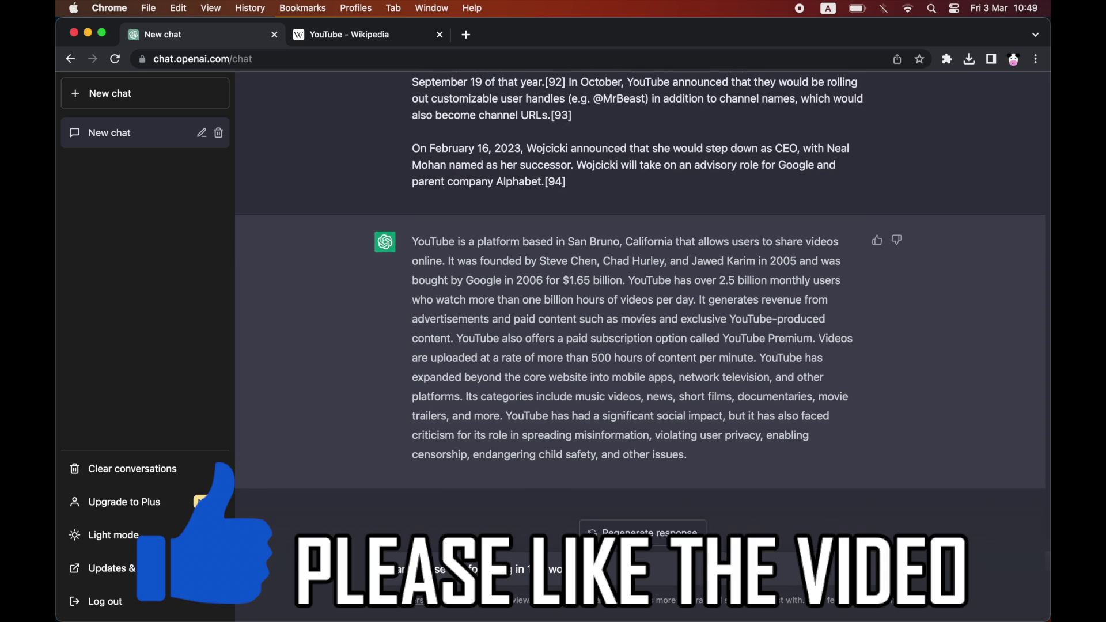
Paste the YouTube article after the 100-word paraphrase request and send it.
{"action": "right_click", "coordinate": [642, 569]}
{"action": "left_click", "coordinate": [692, 468]}
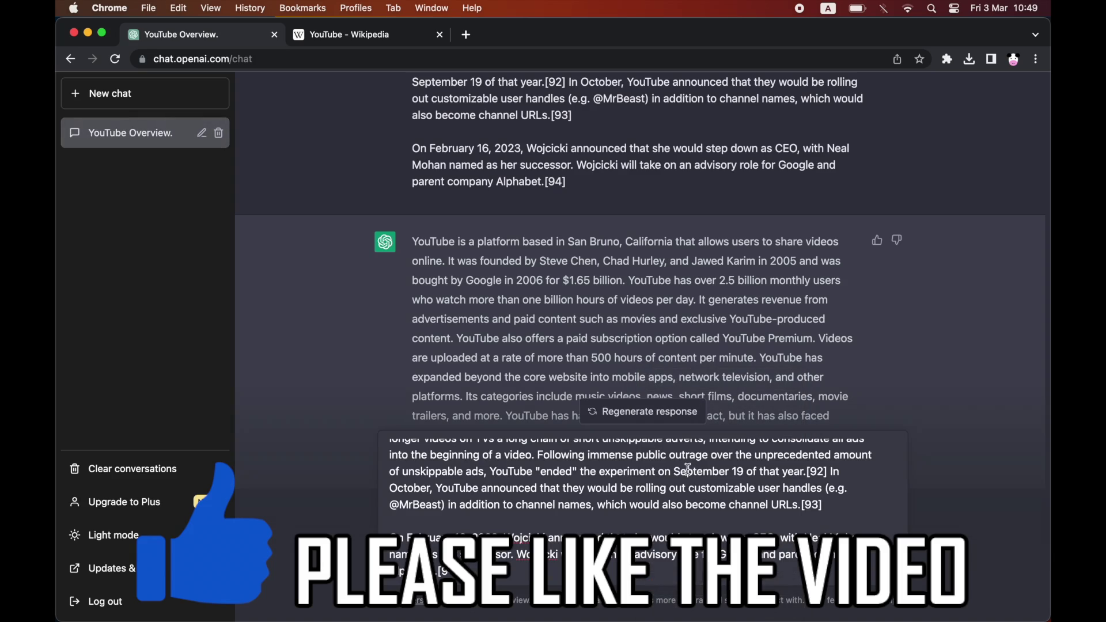
{"action": "scroll", "coordinate": [636, 474], "scroll_direction": "up", "scroll_amount": 5}
{"action": "scroll", "coordinate": [636, 474], "scroll_direction": "up", "scroll_amount": 3}
{"action": "scroll", "coordinate": [636, 475], "scroll_direction": "up", "scroll_amount": 5}
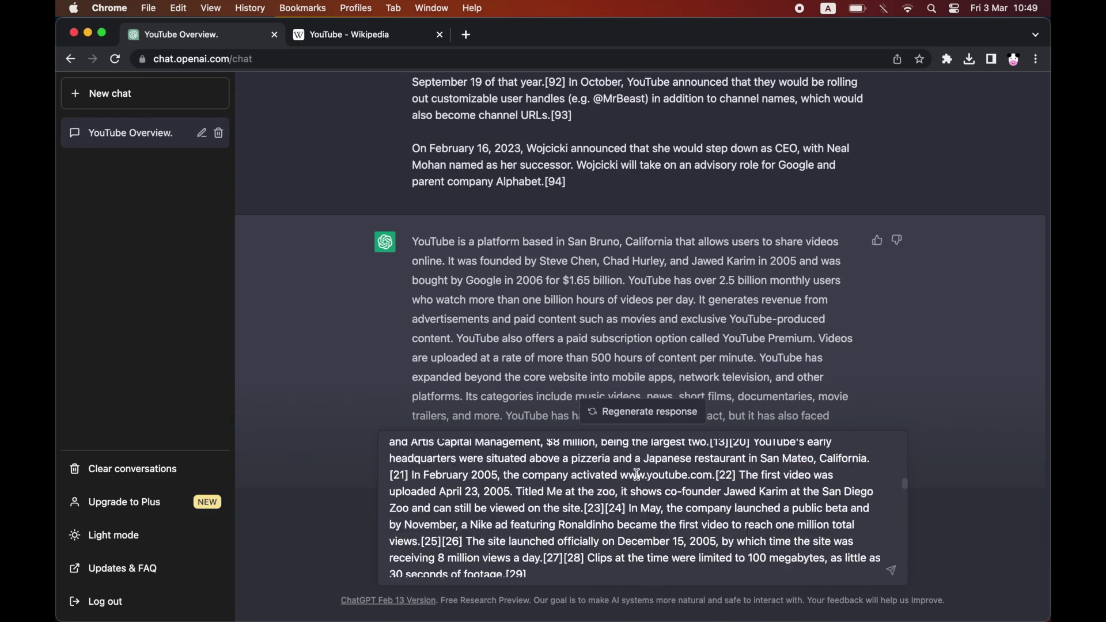
{"action": "scroll", "coordinate": [636, 475], "scroll_direction": "up", "scroll_amount": 5}
{"action": "scroll", "coordinate": [637, 472], "scroll_direction": "up", "scroll_amount": 5}
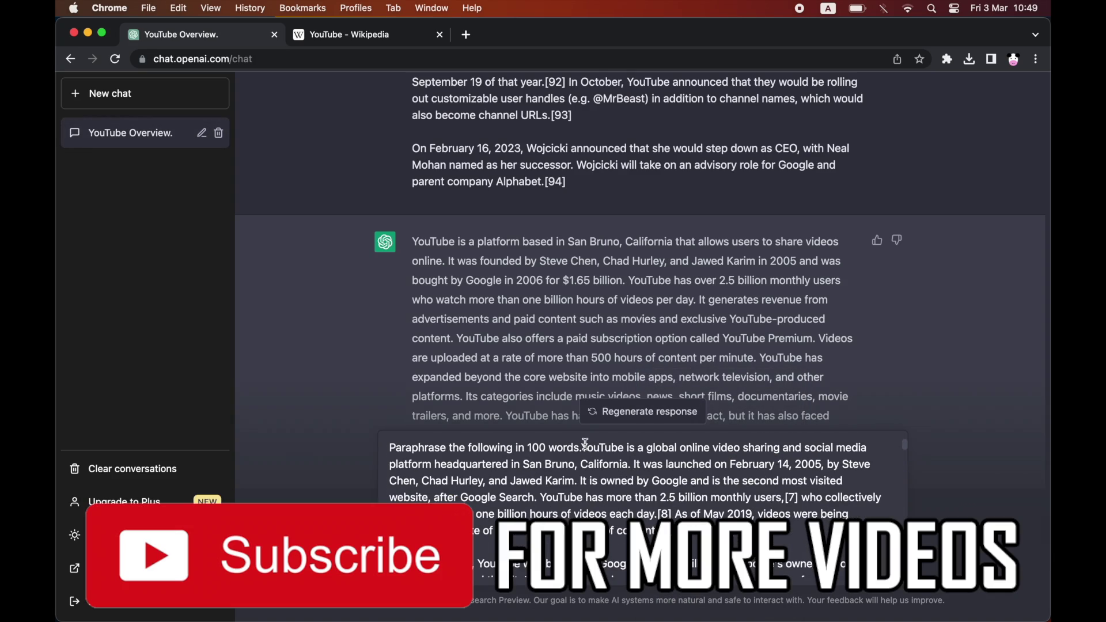
{"action": "key", "text": "Return"}
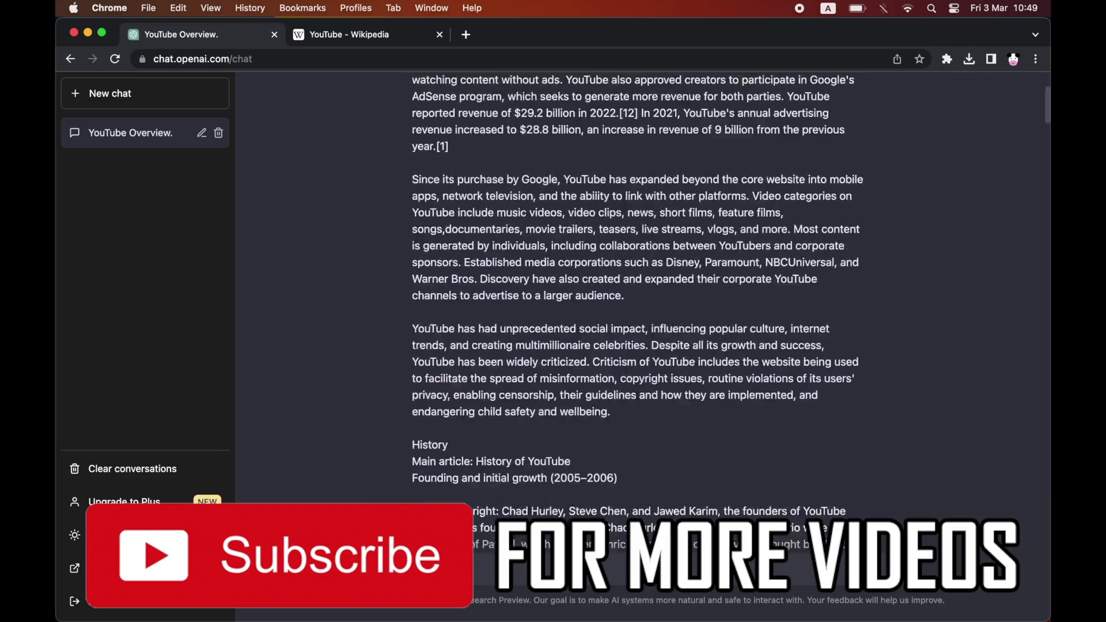